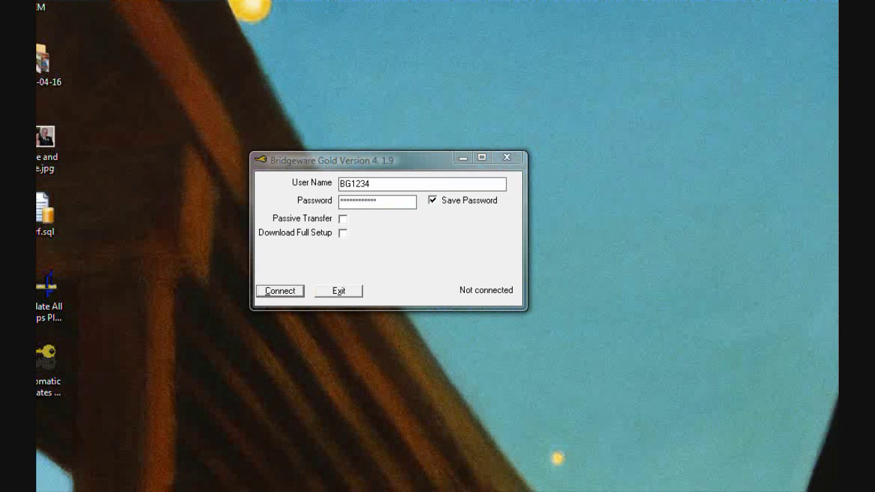
Step: Drag the Validate Database Schema window over the Bridgeware Gold login dialog
{"action": "left_click", "coordinate": [393, 161]}
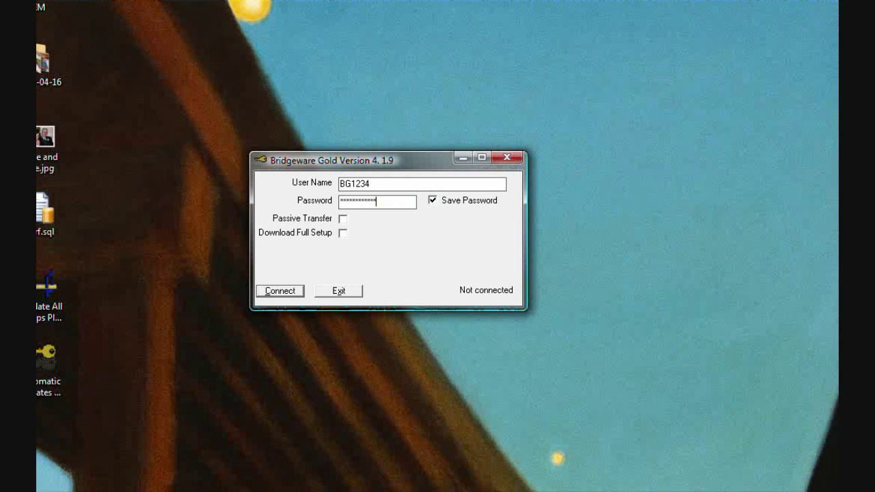
{"action": "left_click_drag", "start_coordinate": [559, 279], "coordinate": [376, 110]}
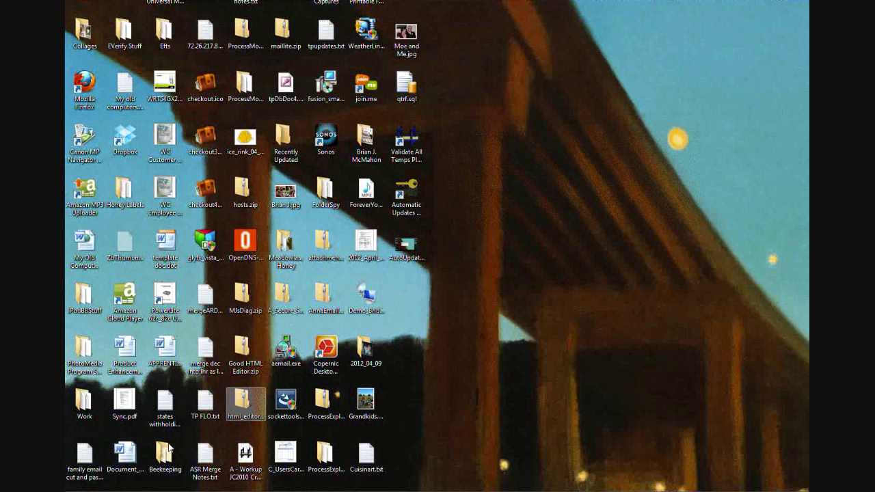
Step: Search the Start menu for 'task sched' and launch Task Scheduler from the results
{"action": "mouse_move", "coordinate": [89, 489]}
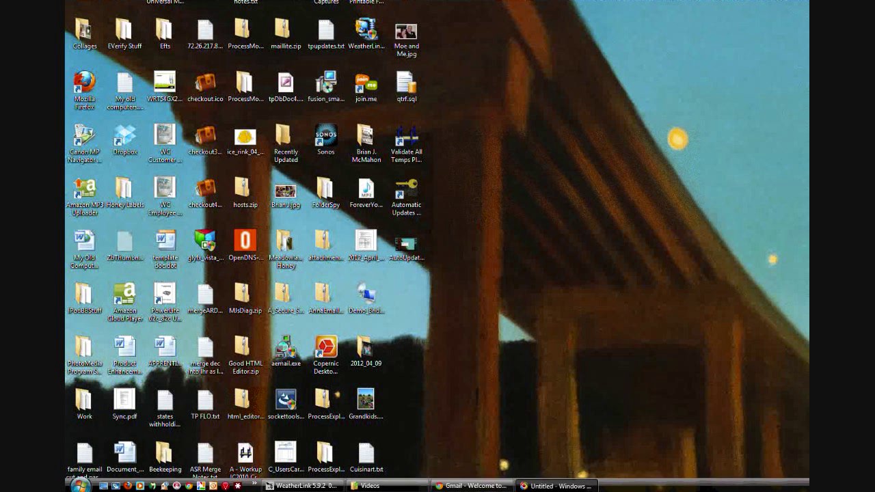
{"action": "left_click", "coordinate": [80, 485]}
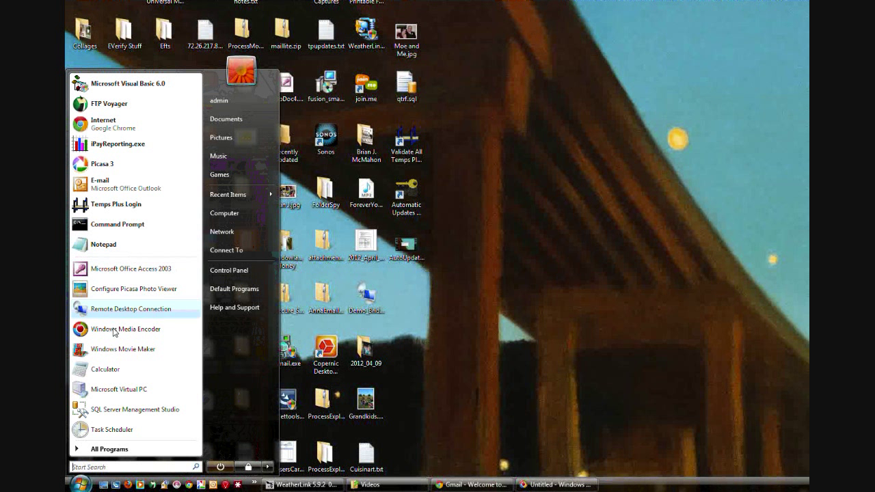
{"action": "left_click", "coordinate": [125, 466]}
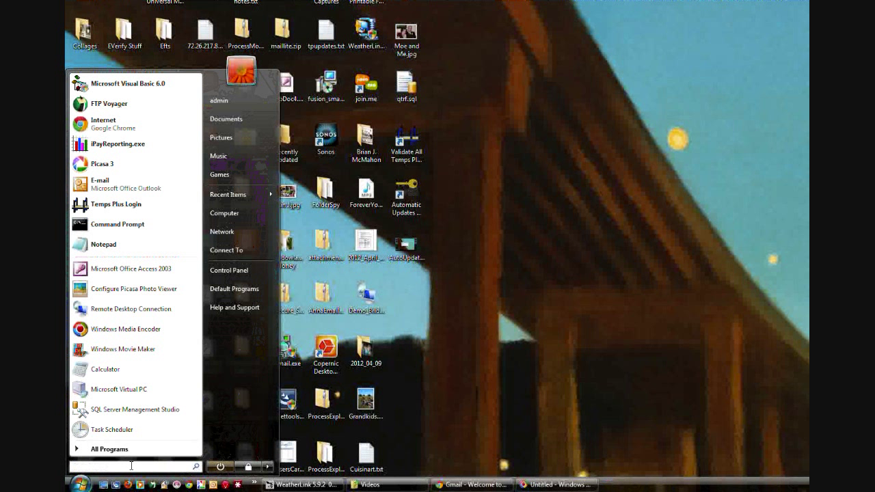
{"action": "type", "text": "task"}
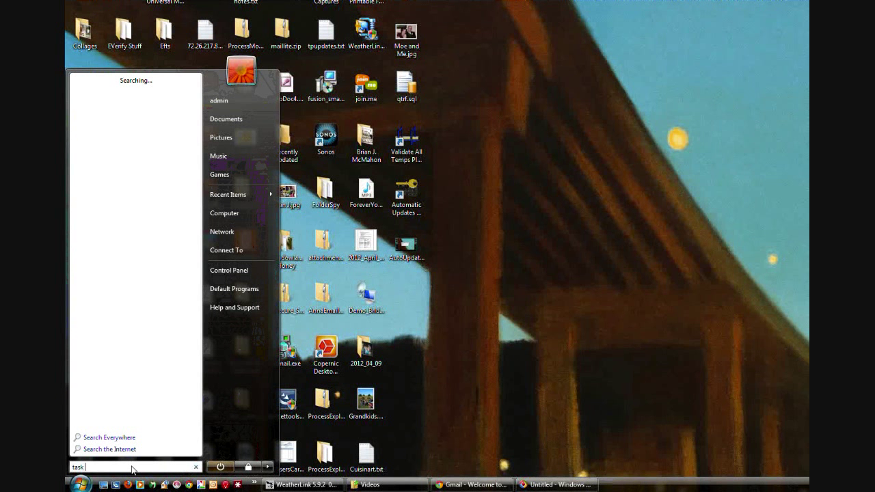
{"action": "type", "text": " sched"}
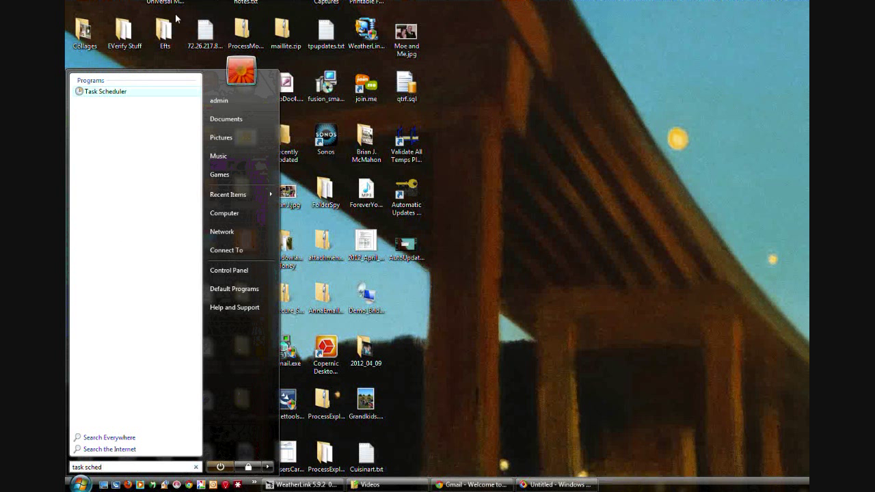
{"action": "left_click", "coordinate": [104, 92]}
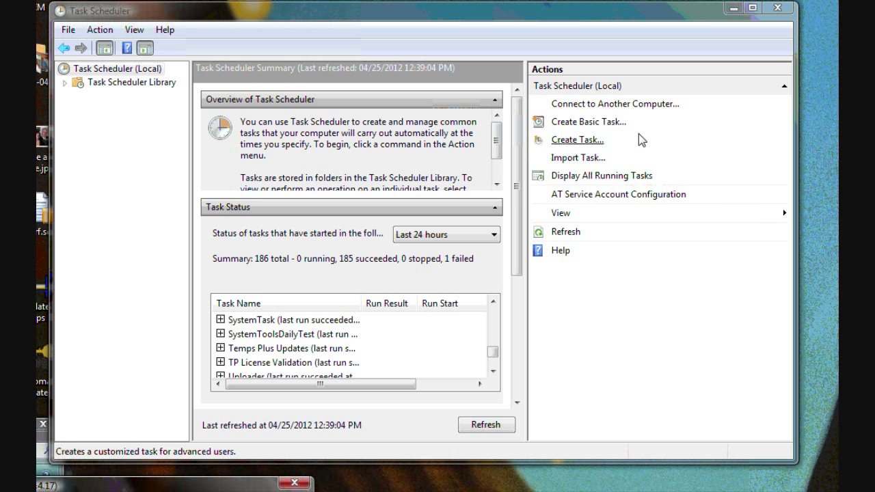
Step: Start a new basic task named 'Temps Plus Updates'
{"action": "left_click", "coordinate": [601, 123]}
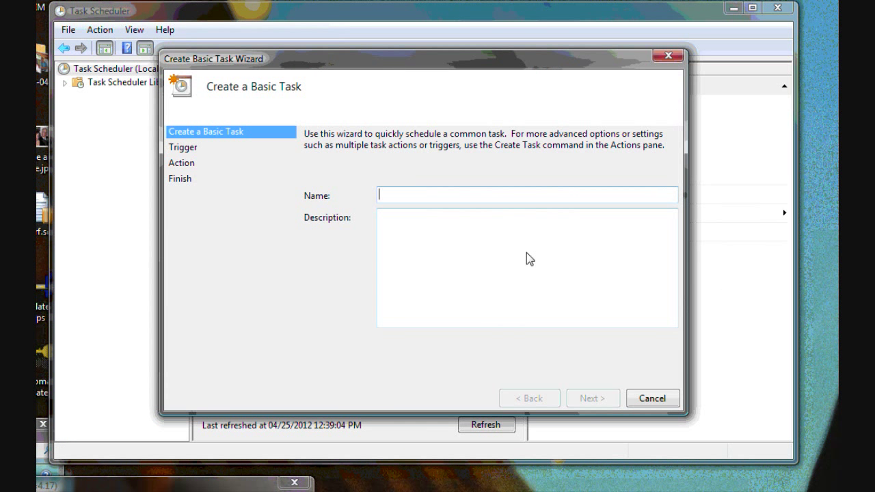
{"action": "type", "text": "T"}
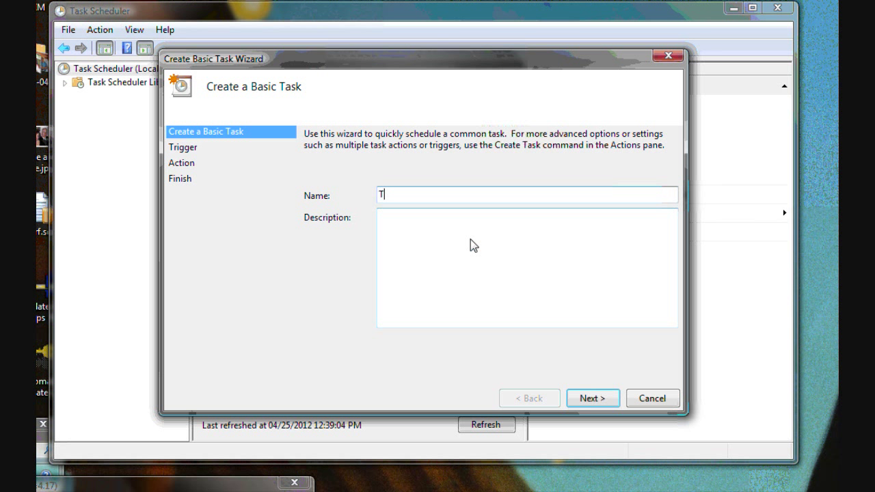
{"action": "type", "text": "emps Plus Updates"}
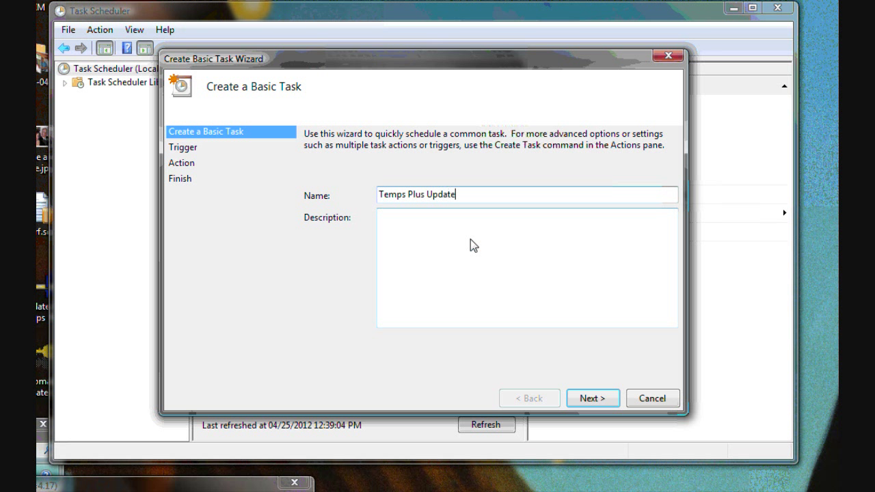
Step: Enter the description 'Get the latest from Bridgeware's FTP site.'
{"action": "key", "text": "Tab"}
{"action": "type", "text": "GP"}
{"action": "key", "text": "BackSpace"}
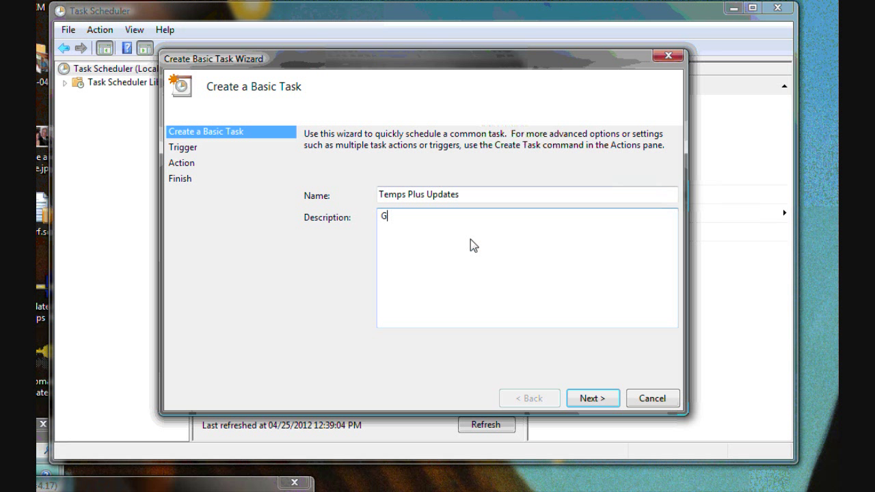
{"action": "type", "text": "e"}
{"action": "key", "text": "BackSpace"}
{"action": "type", "text": "et the latest from Brid"}
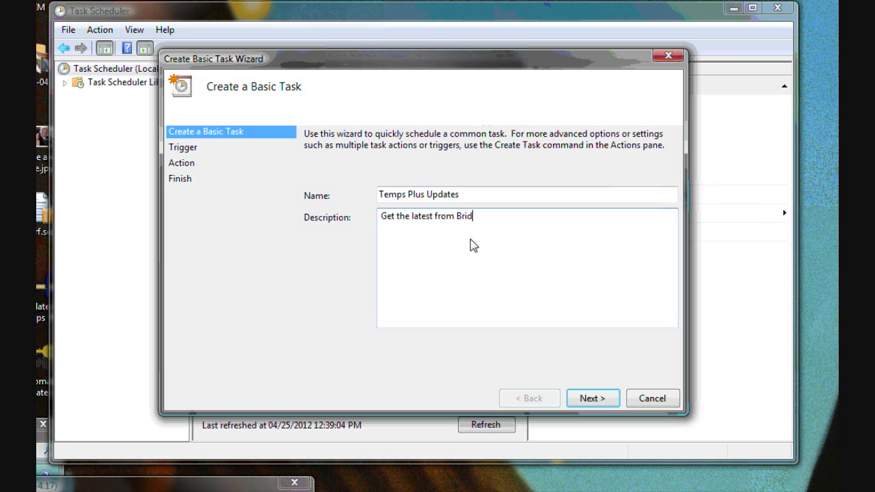
{"action": "type", "text": "geware's FTP site."}
Step: Choose a weekly trigger for the task
{"action": "left_click", "coordinate": [608, 395]}
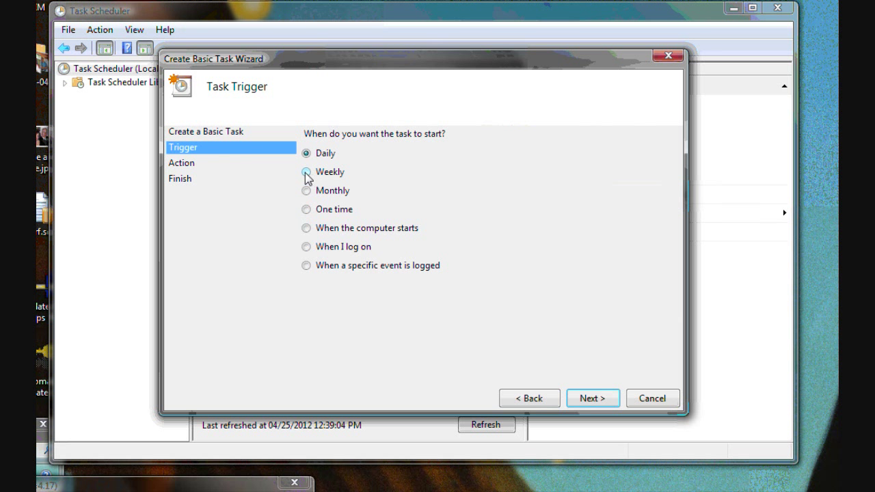
{"action": "left_click", "coordinate": [306, 173]}
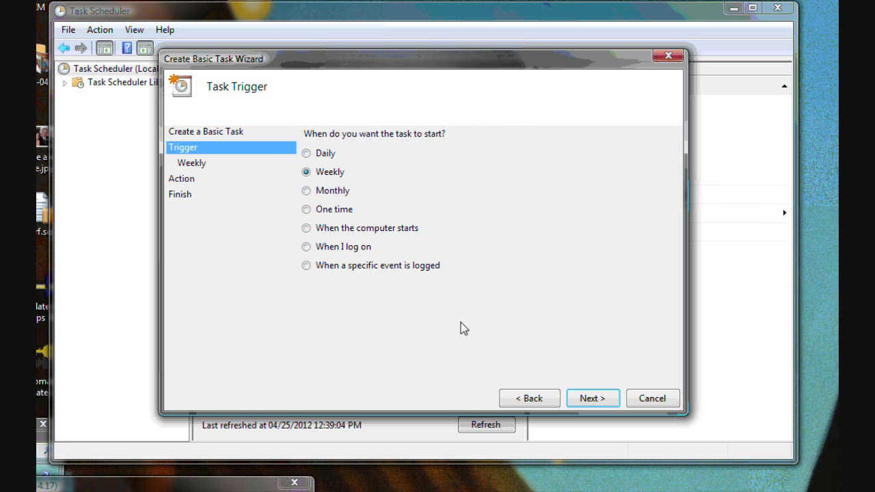
{"action": "left_click", "coordinate": [611, 400]}
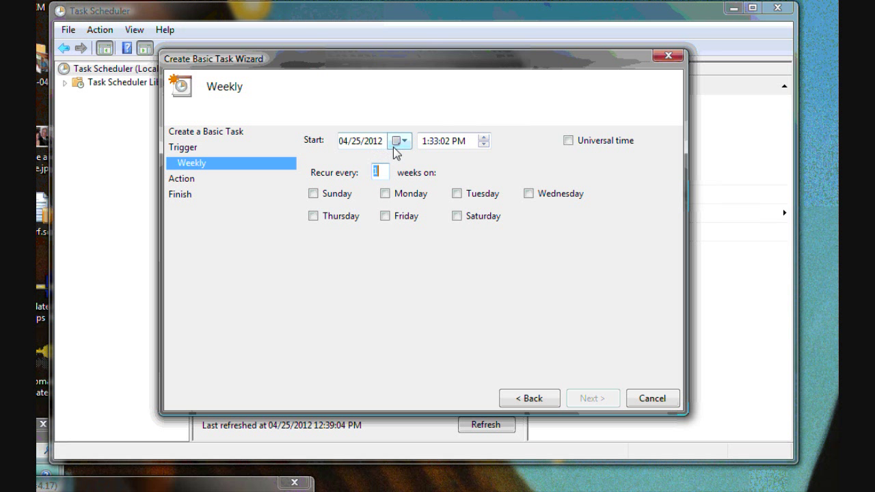
Step: Set the weekly start time to 11:00:00 PM on Wednesdays
{"action": "left_click", "coordinate": [421, 141]}
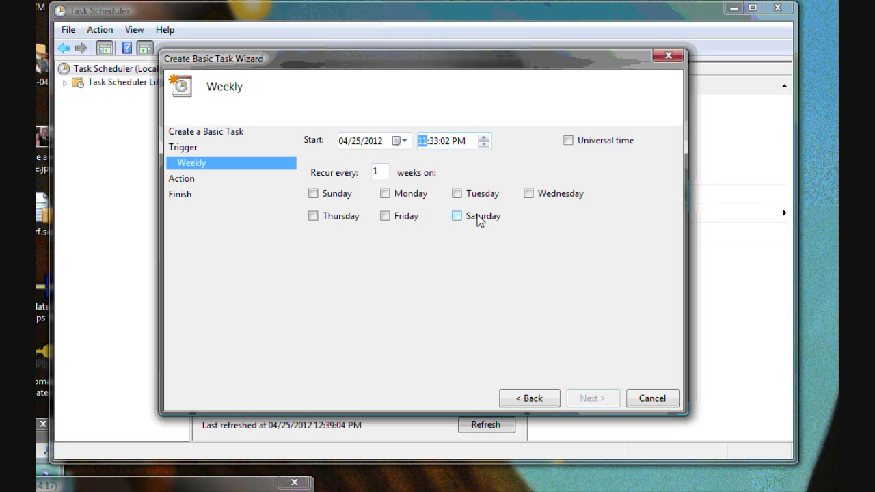
{"action": "key", "text": "Right"}
{"action": "type", "text": "00"}
{"action": "key", "text": "Right"}
{"action": "type", "text": "00"}
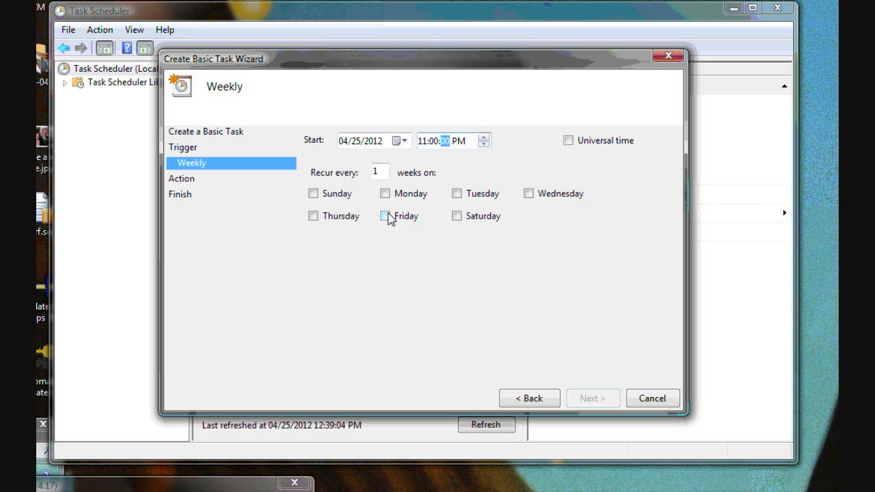
{"action": "left_click", "coordinate": [529, 194]}
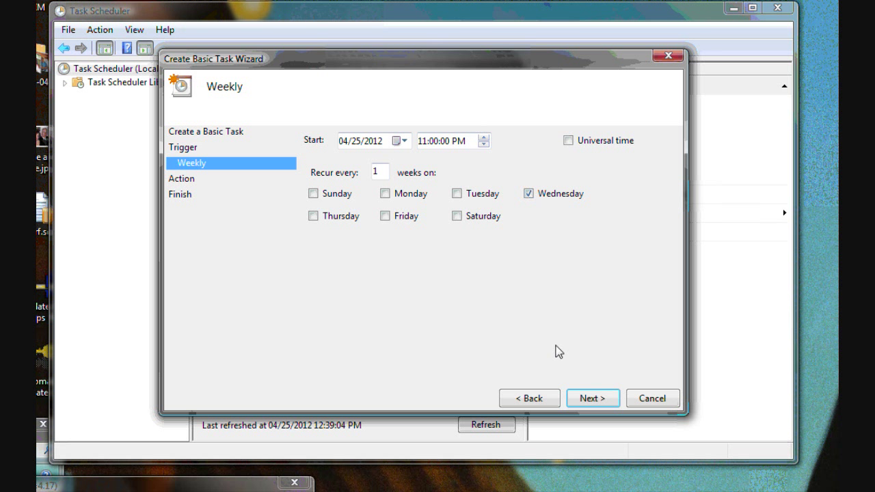
{"action": "left_click", "coordinate": [596, 400]}
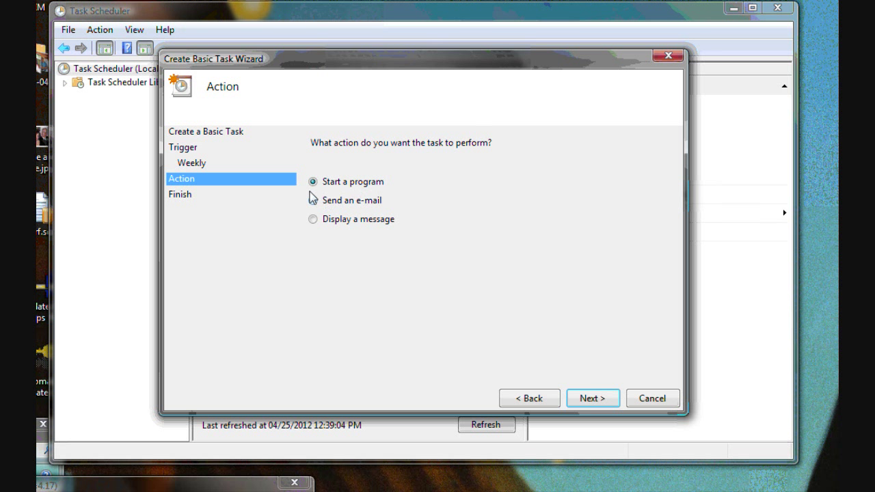
Step: Make the action start the program tpAutoFTP.exe with the argument AUTO
{"action": "left_click", "coordinate": [591, 398]}
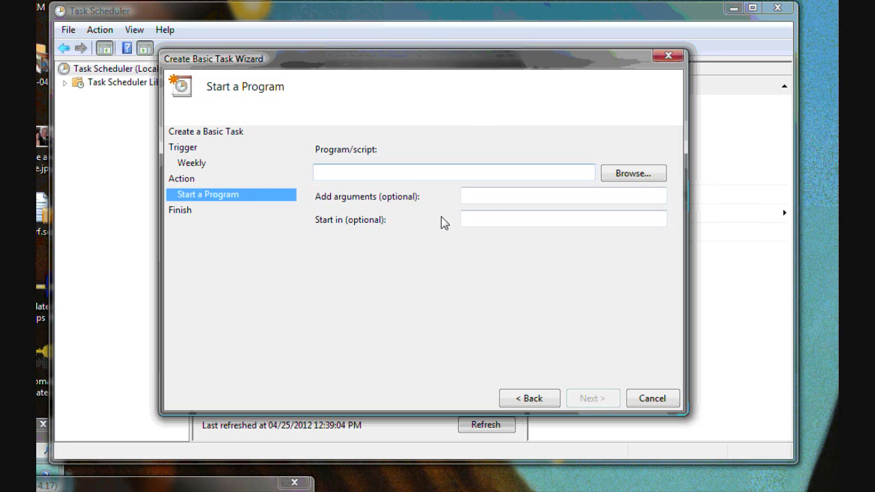
{"action": "left_click", "coordinate": [630, 174]}
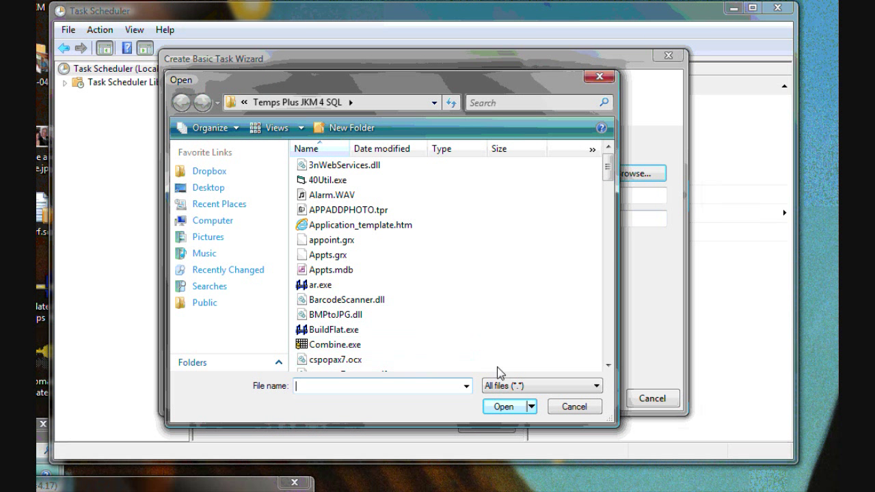
{"action": "left_click", "coordinate": [608, 357]}
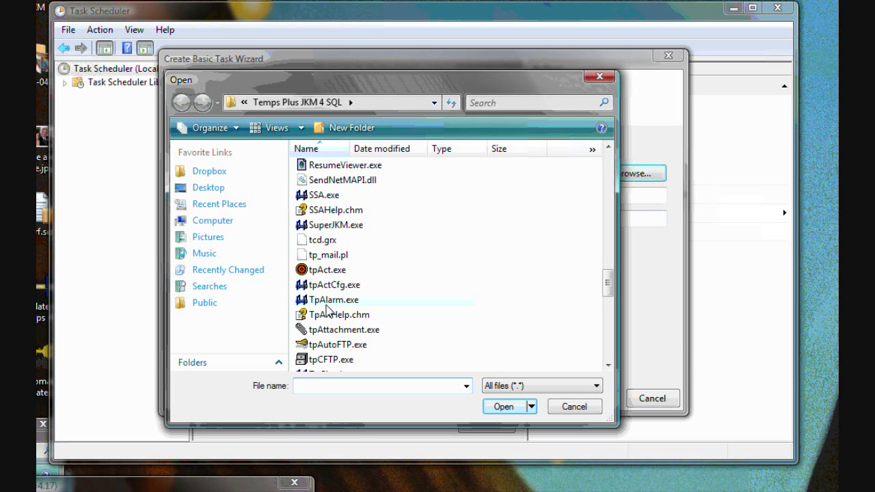
{"action": "double_click", "coordinate": [330, 345]}
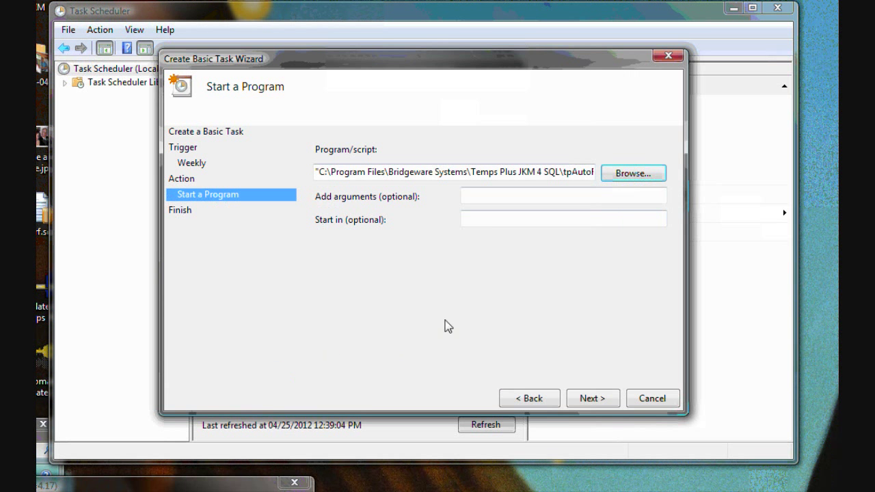
{"action": "left_click", "coordinate": [477, 196]}
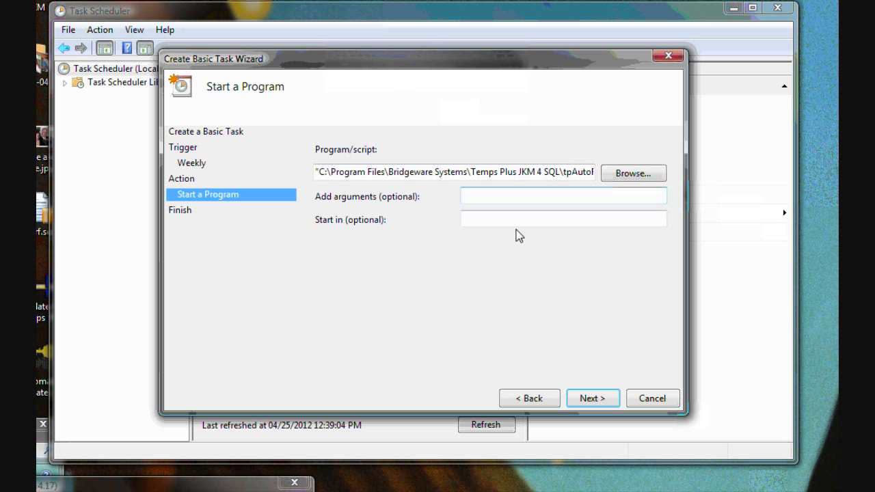
{"action": "type", "text": "AUTO"}
{"action": "left_click", "coordinate": [592, 398]}
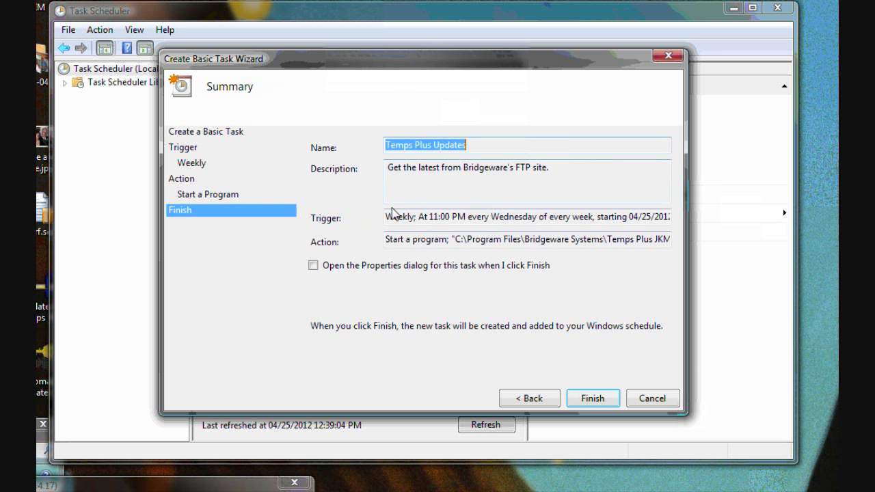
Step: Finish the wizard with 'Open the Properties dialog' checked
{"action": "left_click", "coordinate": [315, 266]}
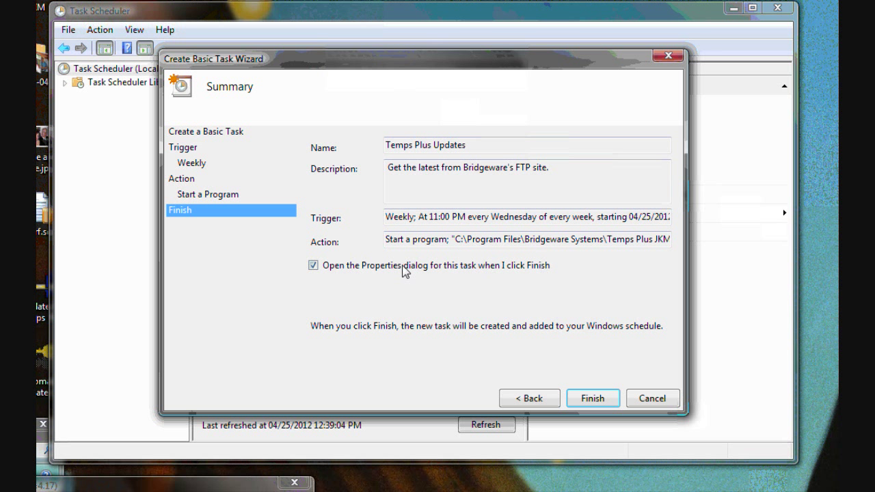
{"action": "left_click", "coordinate": [586, 400]}
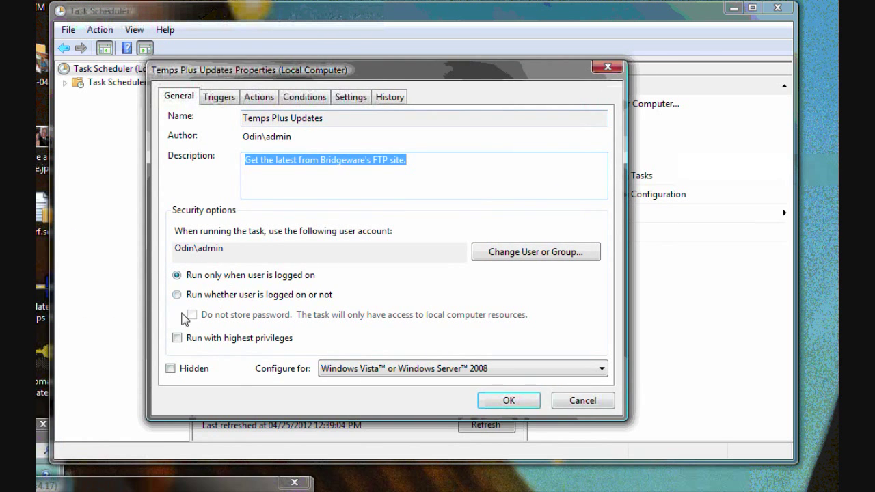
Step: Set the task to run whether logged on or not, with highest privileges, and confirm
{"action": "left_click", "coordinate": [184, 295]}
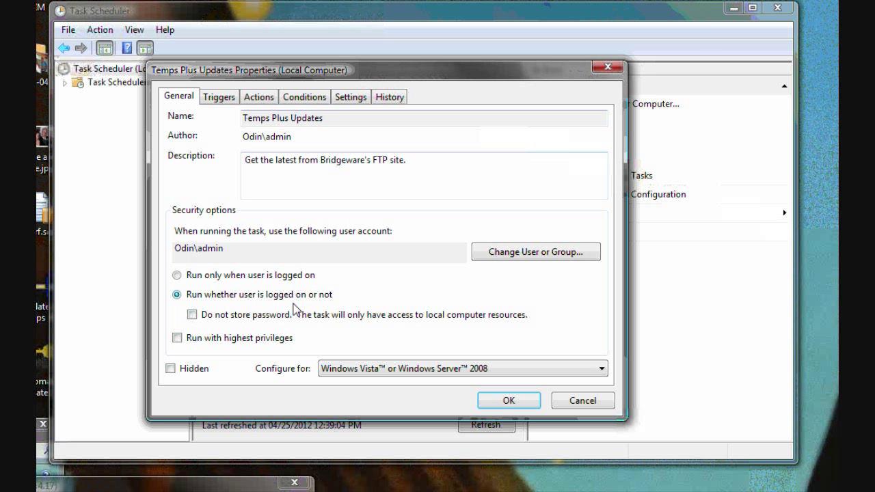
{"action": "left_click", "coordinate": [179, 338]}
{"action": "left_click", "coordinate": [504, 400]}
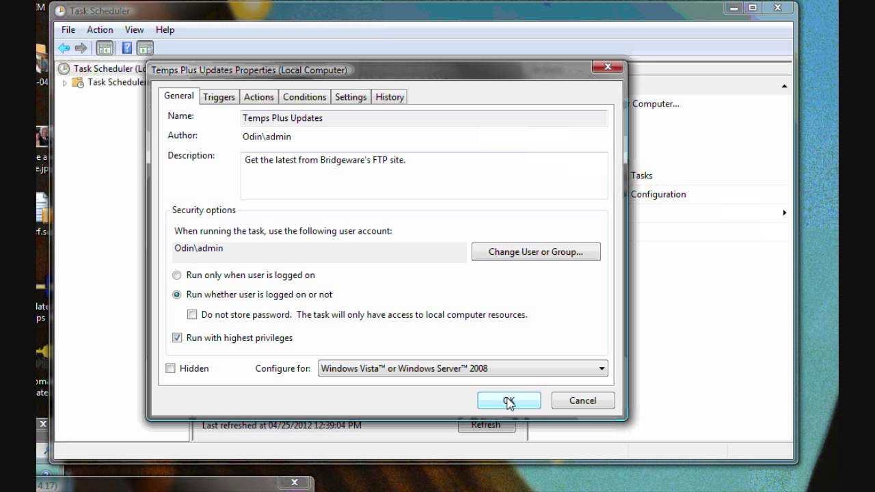
Step: Confirm the properties and enter the account password in the credentials prompt
{"action": "left_click", "coordinate": [508, 402]}
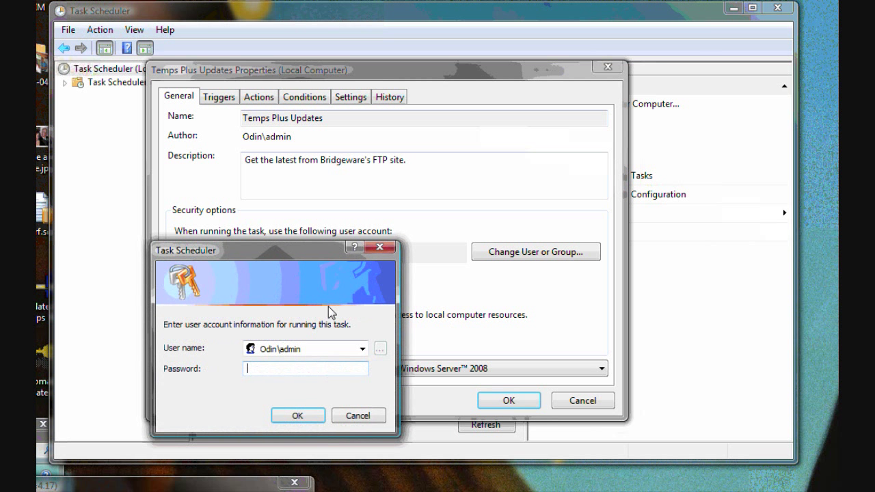
{"action": "left_click_drag", "start_coordinate": [263, 250], "coordinate": [293, 146]}
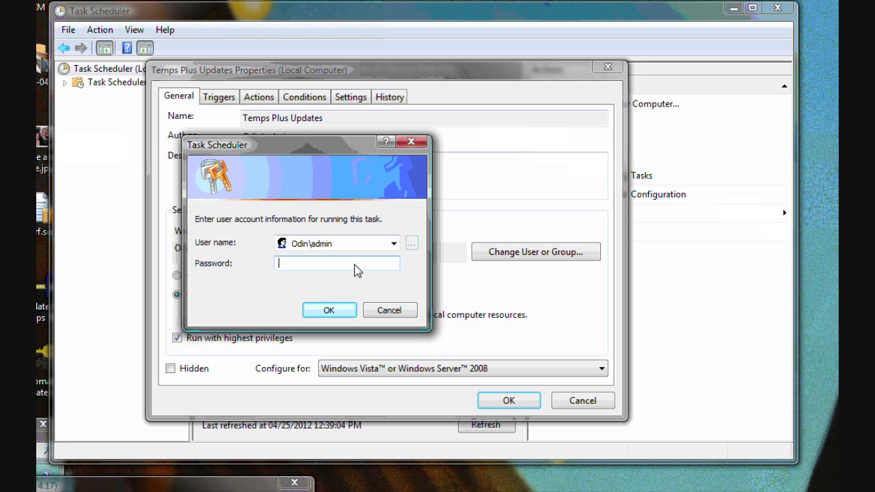
{"action": "type", "text": "••••••••••••"}
{"action": "key", "text": "Return"}
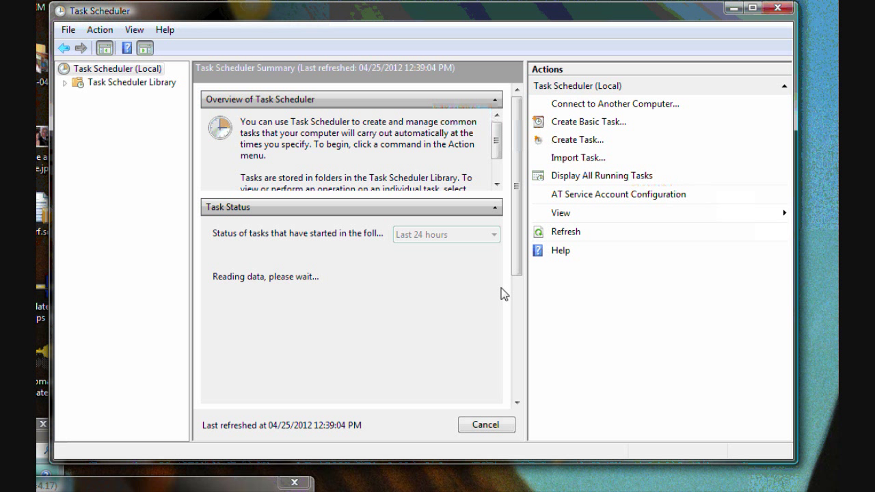
Step: Create a basic task named 'Validate Temps Plus Databases' and advance to the trigger
{"action": "left_click", "coordinate": [578, 123]}
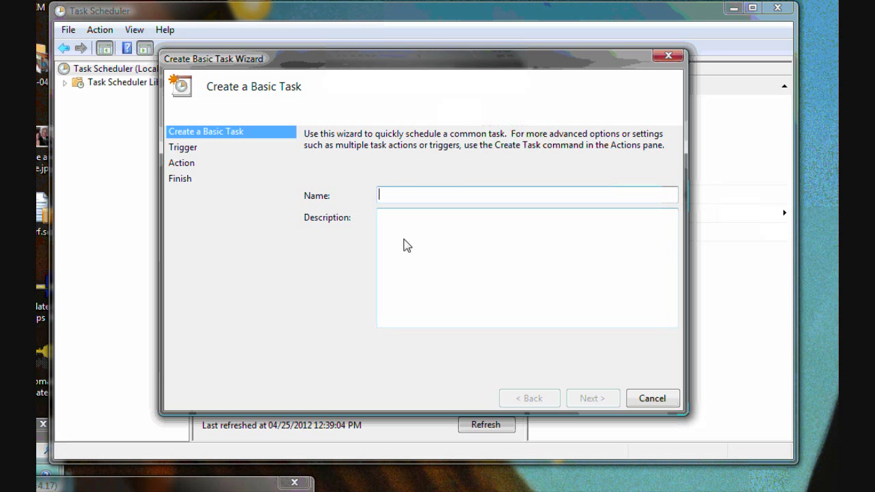
{"action": "type", "text": "Valiod"}
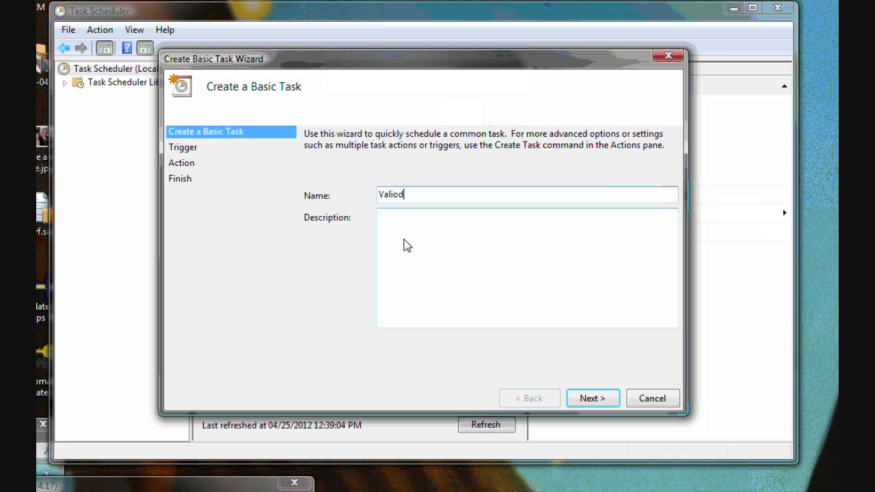
{"action": "key", "text": "BackSpace"}
{"action": "key", "text": "BackSpace"}
{"action": "type", "text": "date Temps Plus Datab"}
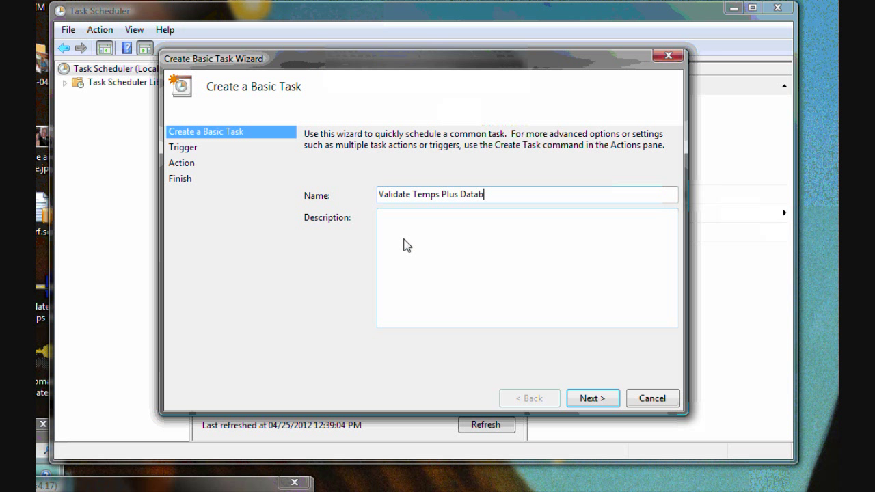
{"action": "type", "text": "ases"}
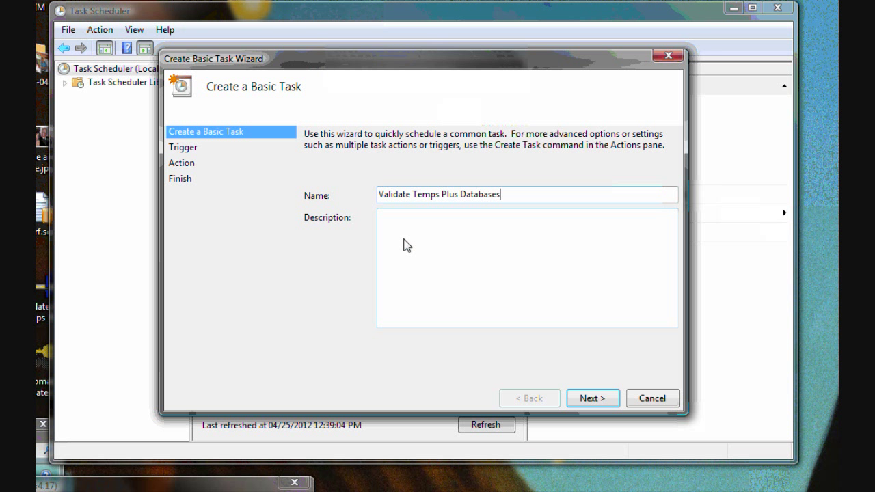
{"action": "left_click", "coordinate": [588, 402]}
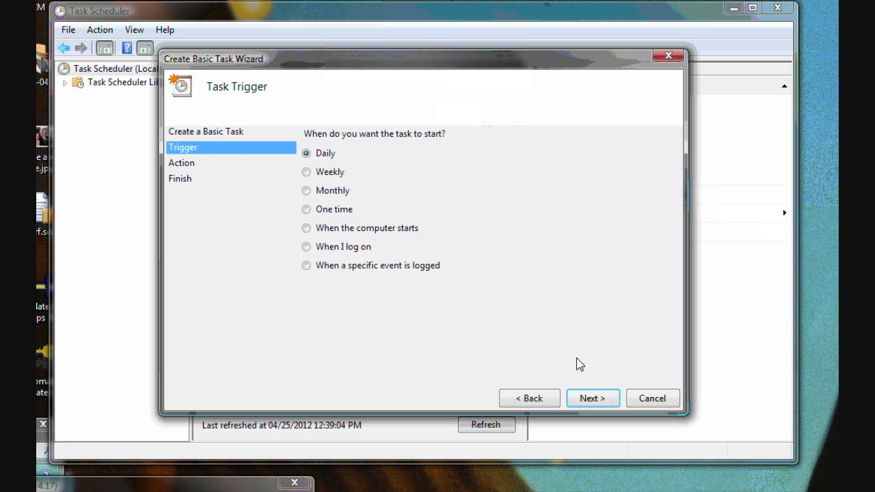
Step: Set a weekly Wednesday trigger with an 11:30:00 PM start time
{"action": "left_click", "coordinate": [307, 172]}
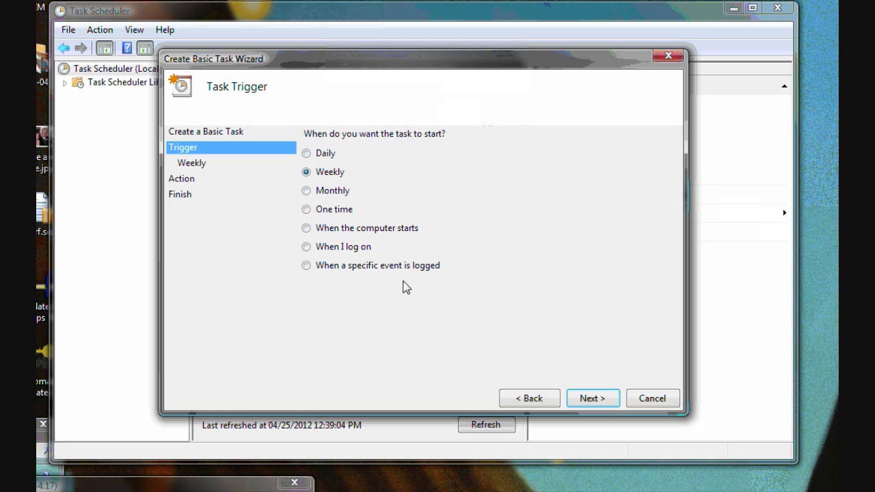
{"action": "left_click", "coordinate": [587, 398]}
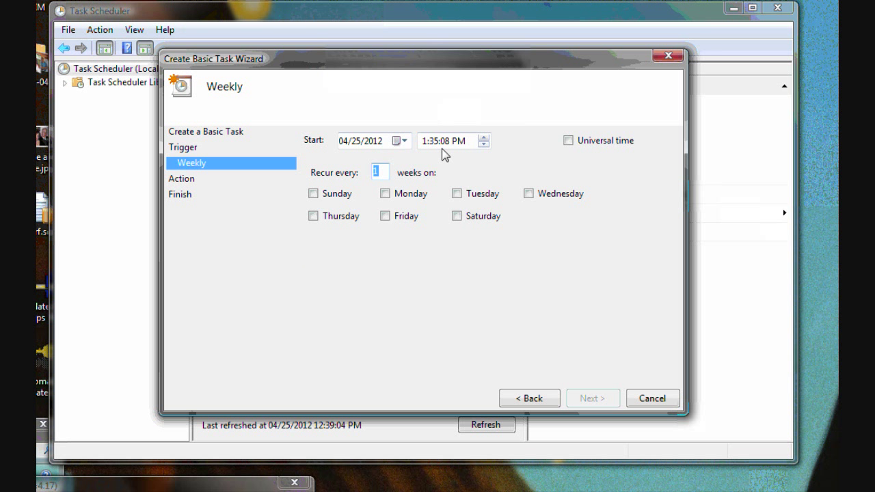
{"action": "left_click", "coordinate": [425, 141]}
{"action": "key", "text": "Right"}
{"action": "type", "text": "30"}
{"action": "key", "text": "Right"}
{"action": "left_click", "coordinate": [530, 194]}
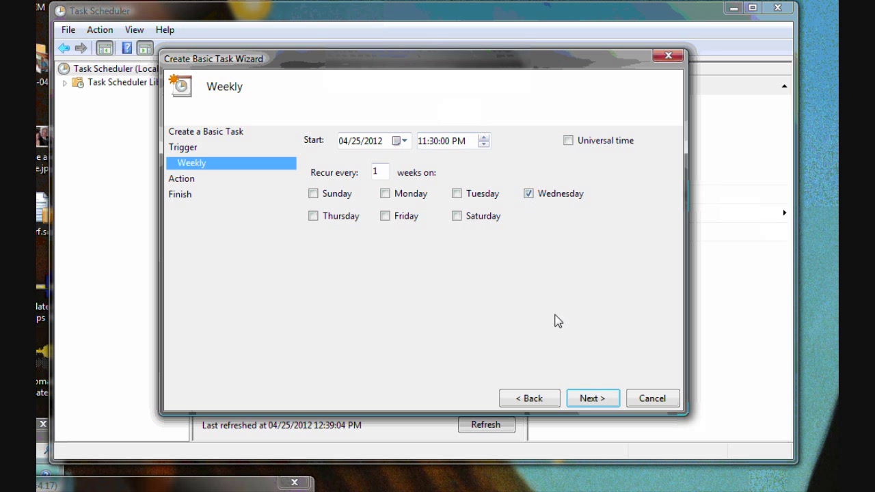
{"action": "left_click", "coordinate": [594, 398]}
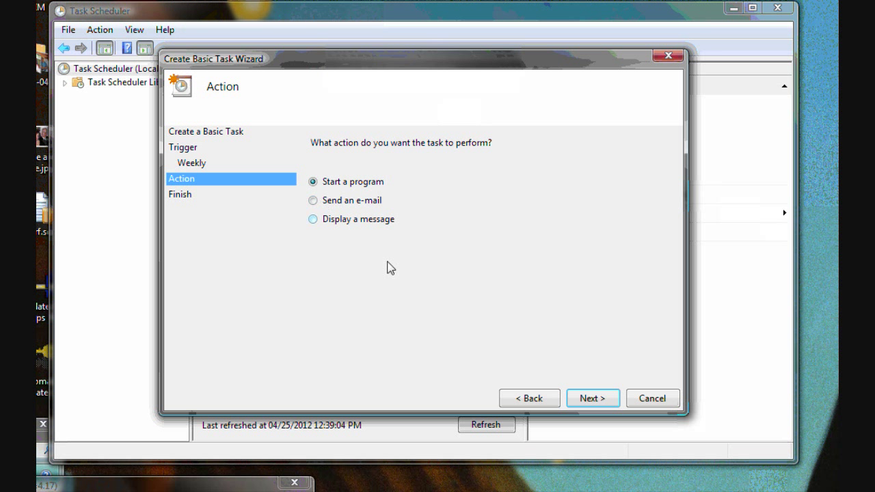
Step: Set the task's program to DbValidator4.exe with the argument AUTOUPDATE, reaching the Summary page
{"action": "left_click", "coordinate": [593, 398]}
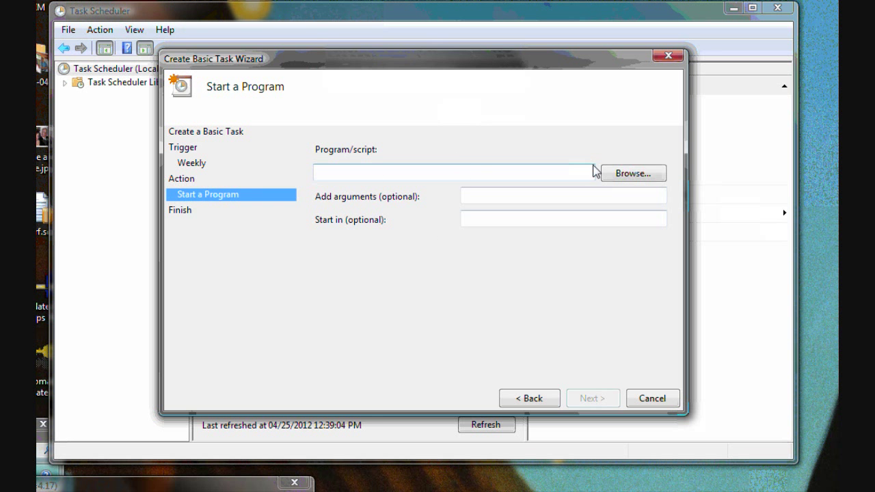
{"action": "left_click", "coordinate": [633, 175]}
{"action": "type", "text": "d"}
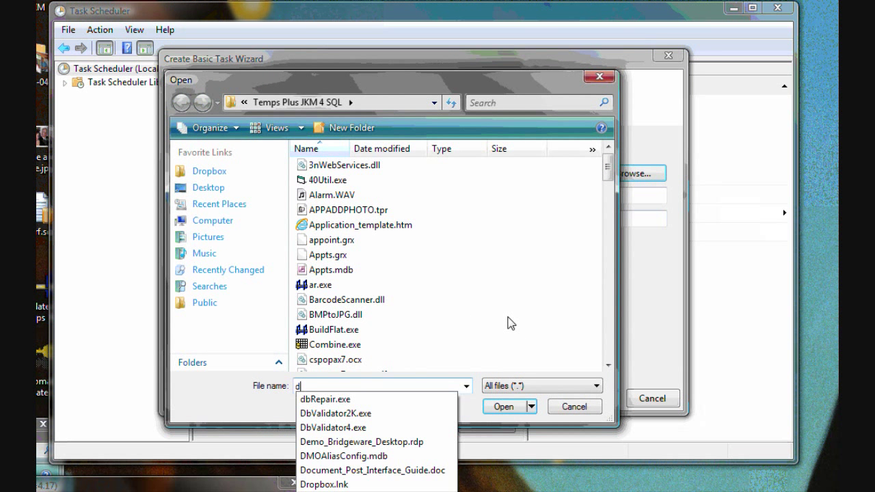
{"action": "type", "text": "b"}
{"action": "key", "text": "Down"}
{"action": "key", "text": "Down"}
{"action": "key", "text": "Down"}
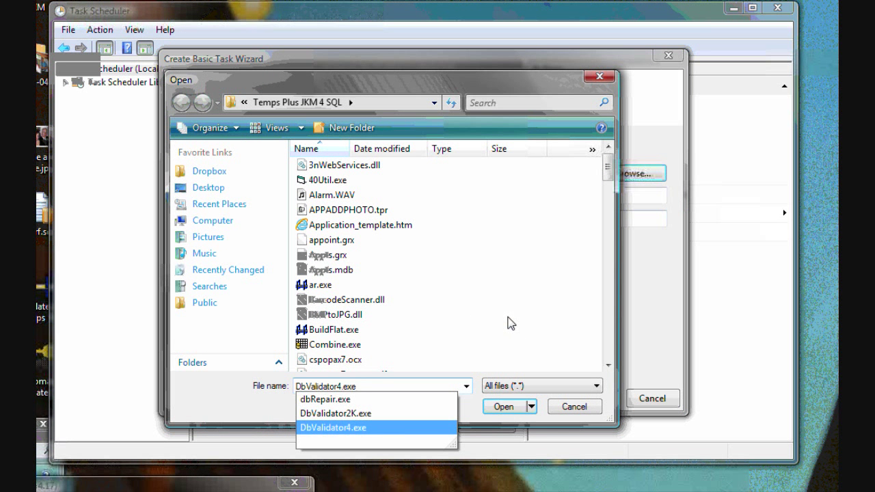
{"action": "key", "text": "Return"}
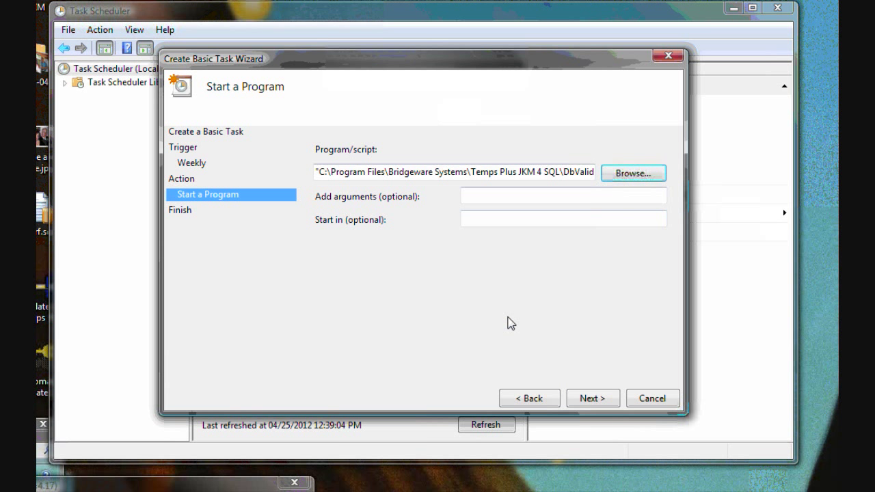
{"action": "left_click", "coordinate": [471, 198]}
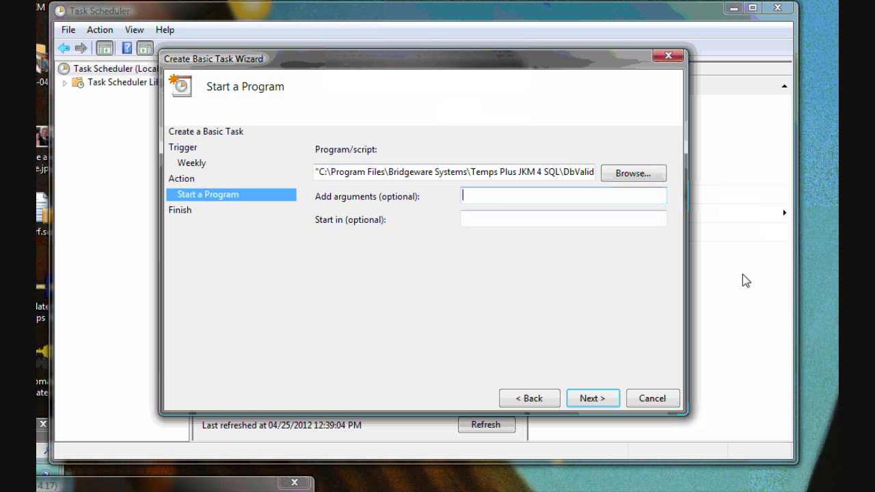
{"action": "type", "text": "AUTOUPDATE"}
{"action": "left_click", "coordinate": [592, 399]}
Step: Finish the wizard into Properties and select 'Run whether user is logged on or not', leaving highest privileges off
{"action": "left_click", "coordinate": [313, 265]}
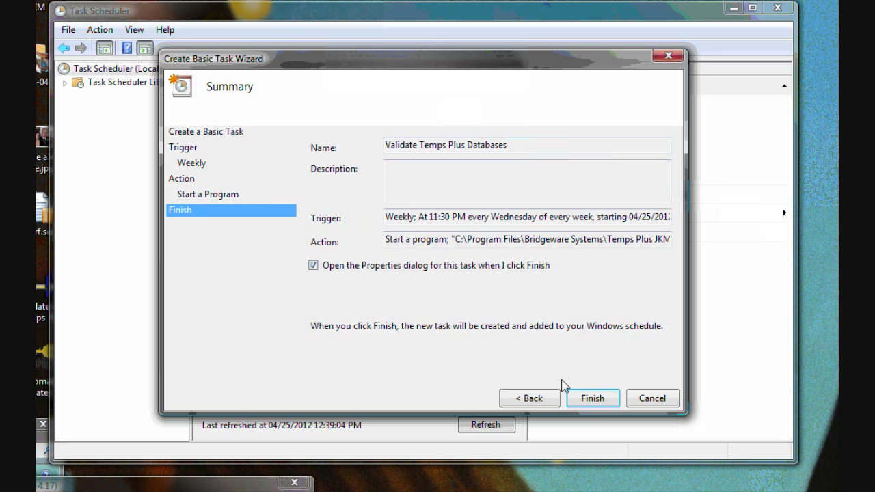
{"action": "left_click", "coordinate": [599, 400]}
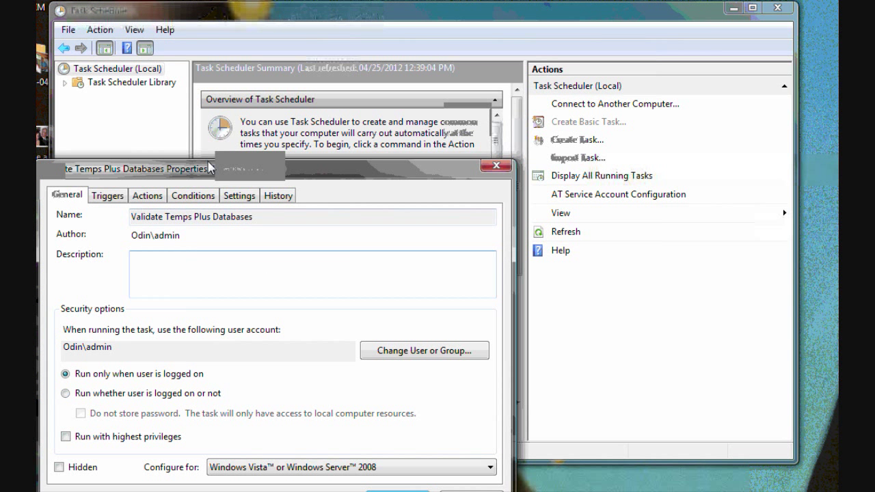
{"action": "left_click_drag", "start_coordinate": [209, 167], "coordinate": [341, 53]}
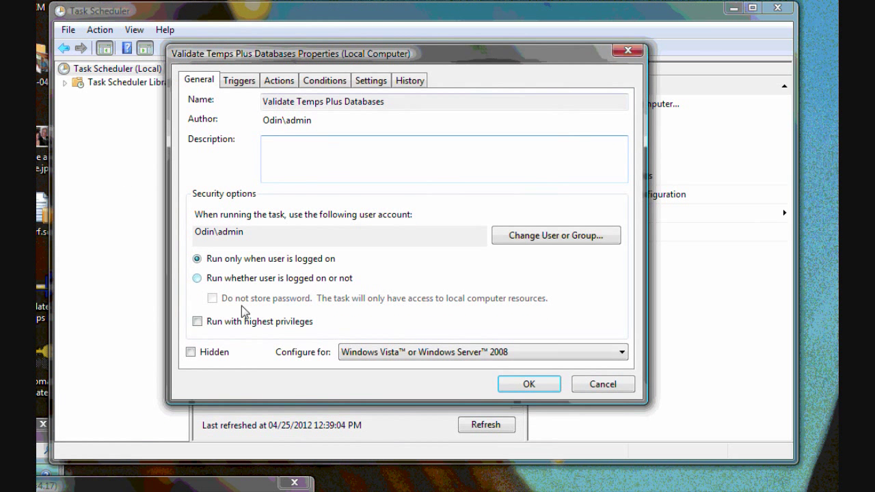
{"action": "left_click", "coordinate": [197, 277]}
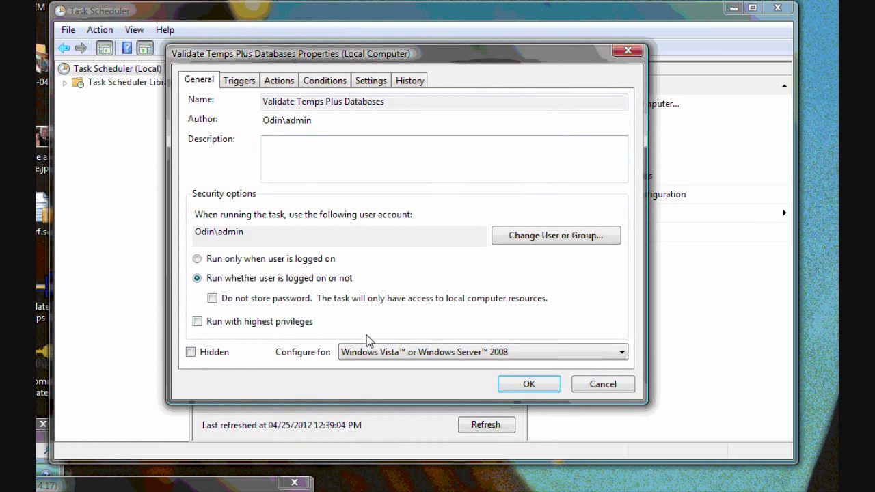
{"action": "left_click", "coordinate": [197, 321]}
{"action": "left_click", "coordinate": [198, 322]}
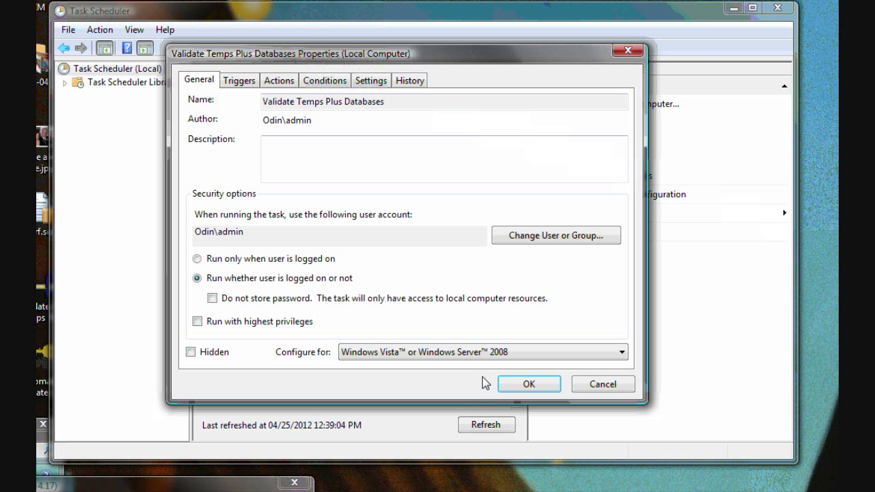
{"action": "left_click", "coordinate": [531, 386]}
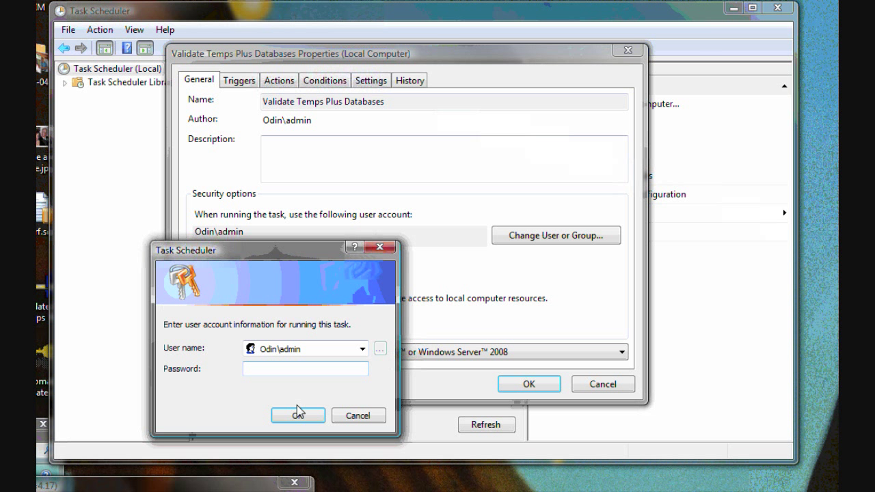
Step: Enter the account password to confirm the Validate Temps Plus Databases task credentials
{"action": "type", "text": "***********"}
{"action": "left_click", "coordinate": [298, 413]}
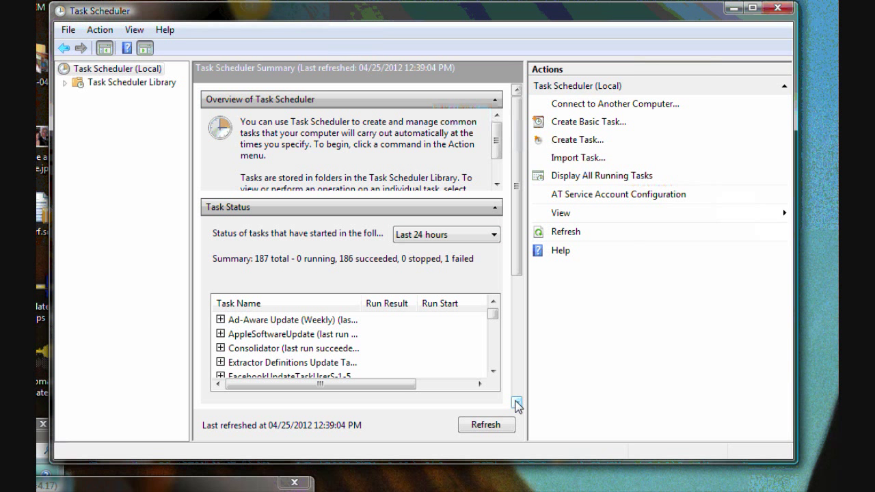
Step: Bring the Temps Plus DbValidator Validate Database Schema window back to the front
{"action": "left_click", "coordinate": [147, 485]}
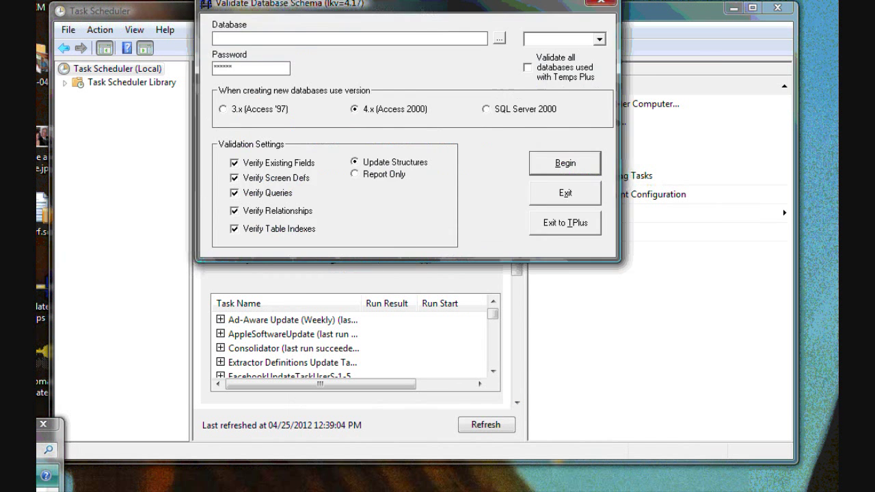